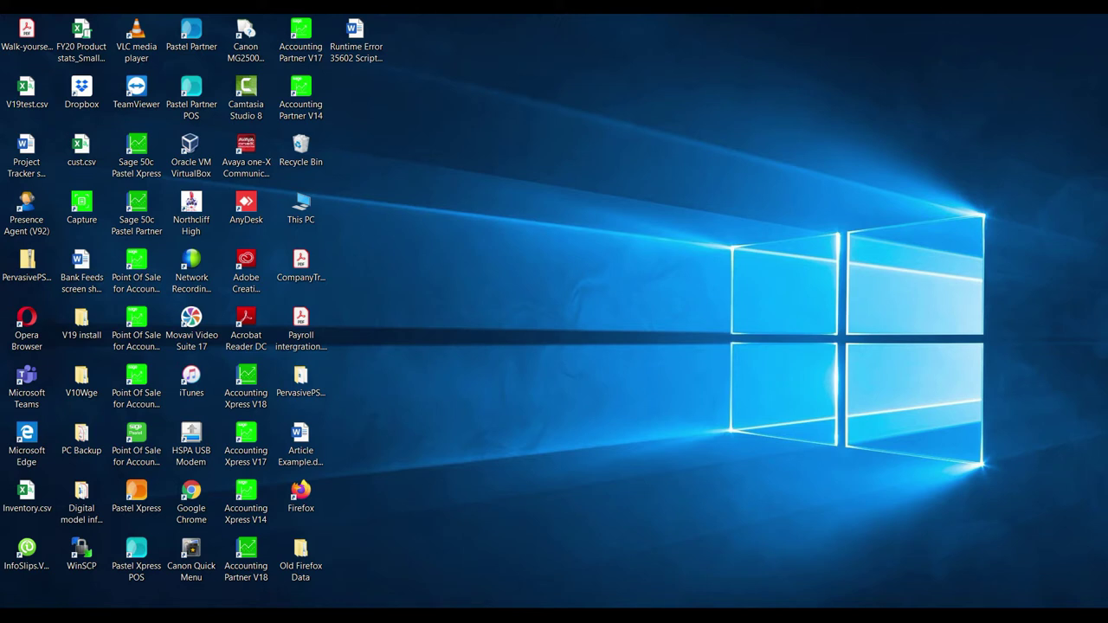
Step: Check this PC's computer name in This PC's system properties, then close that window
key("super+e")
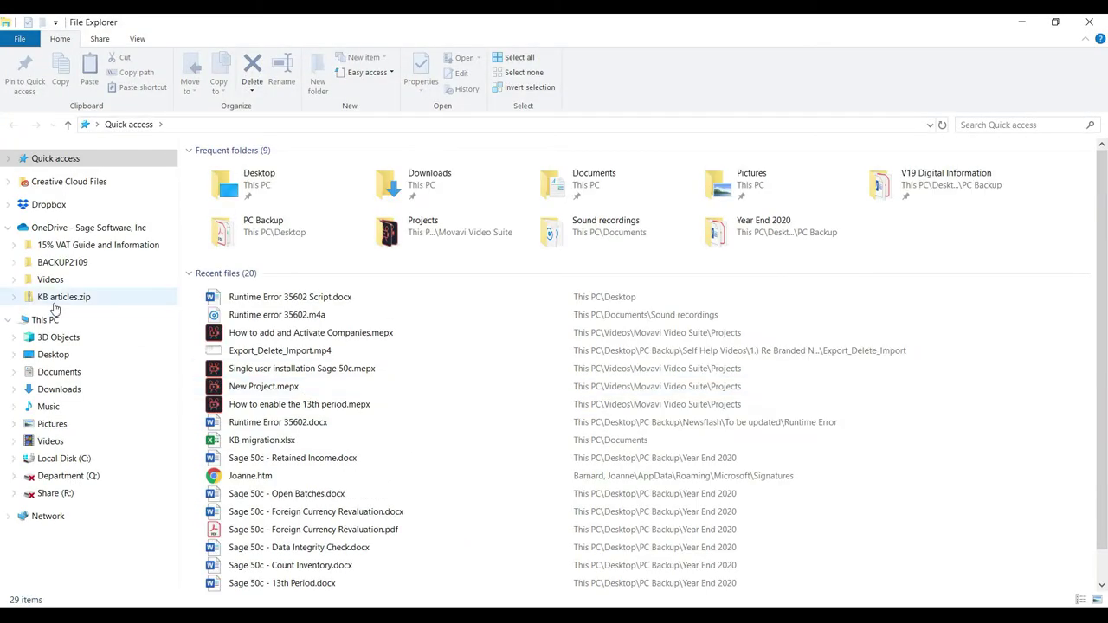
right_click(48, 322)
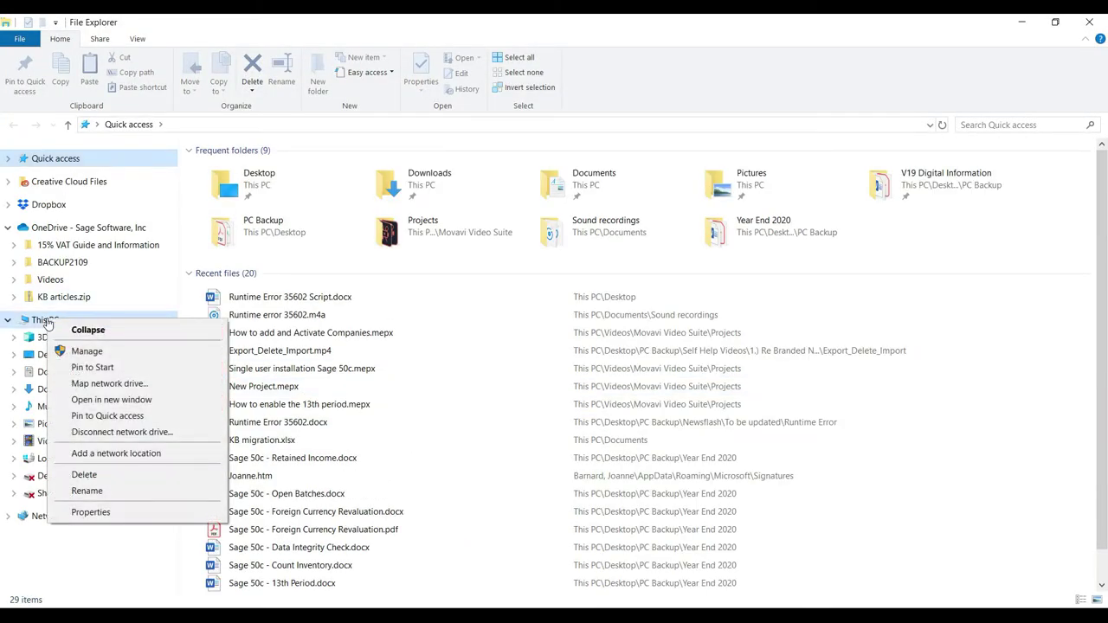
left_click(105, 513)
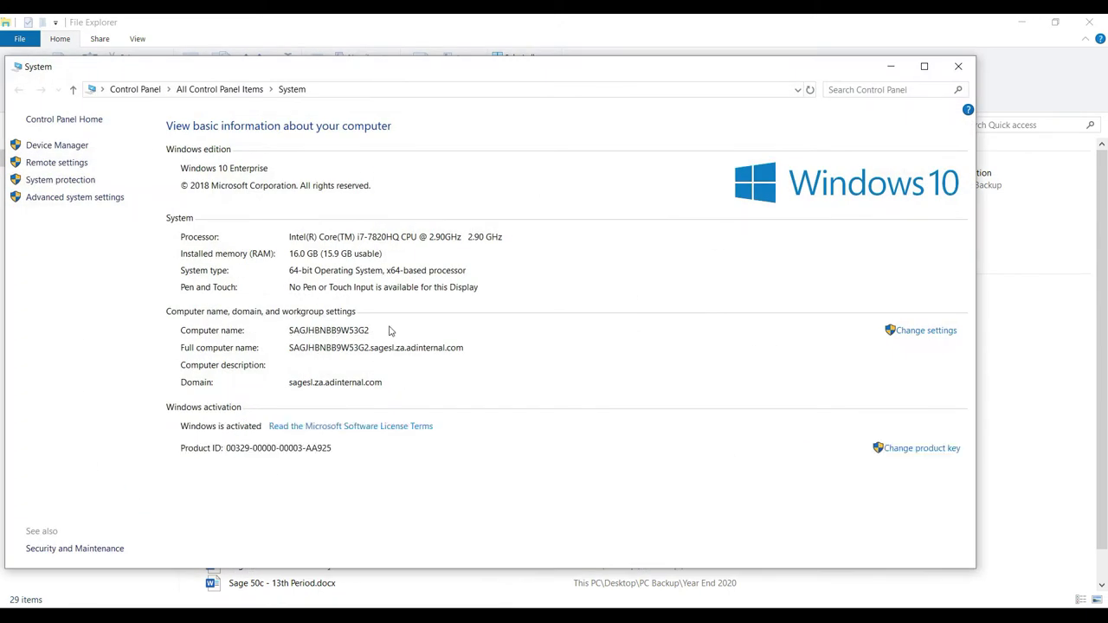
left_click(958, 66)
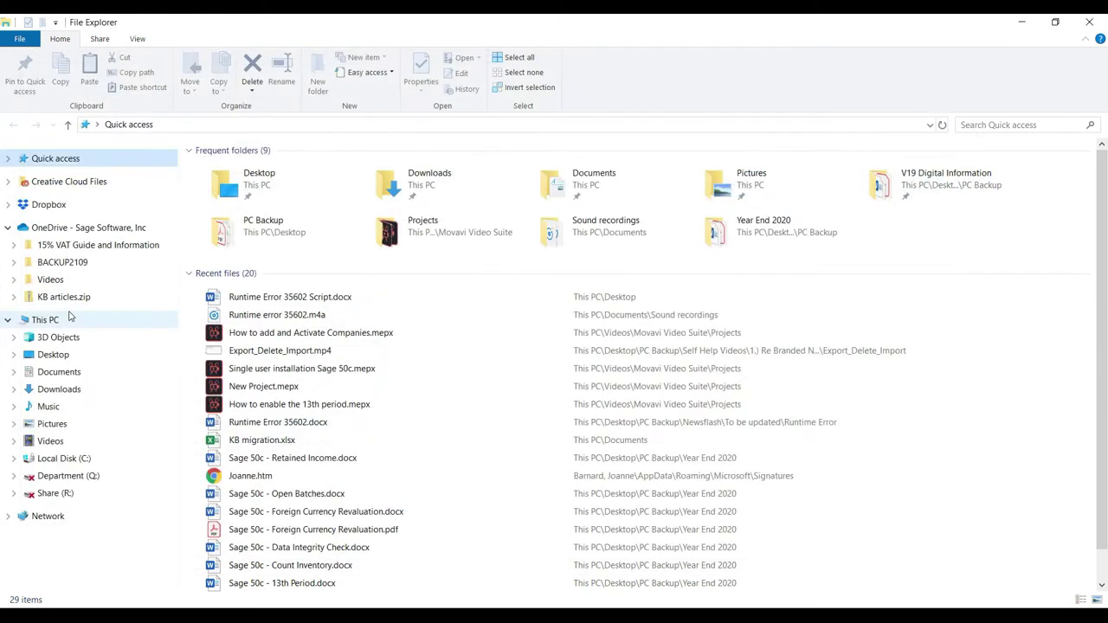
Step: Browse Local Disk (C:) into the Xpress19 folder and scroll through its files
left_click(70, 318)
left_click(499, 288)
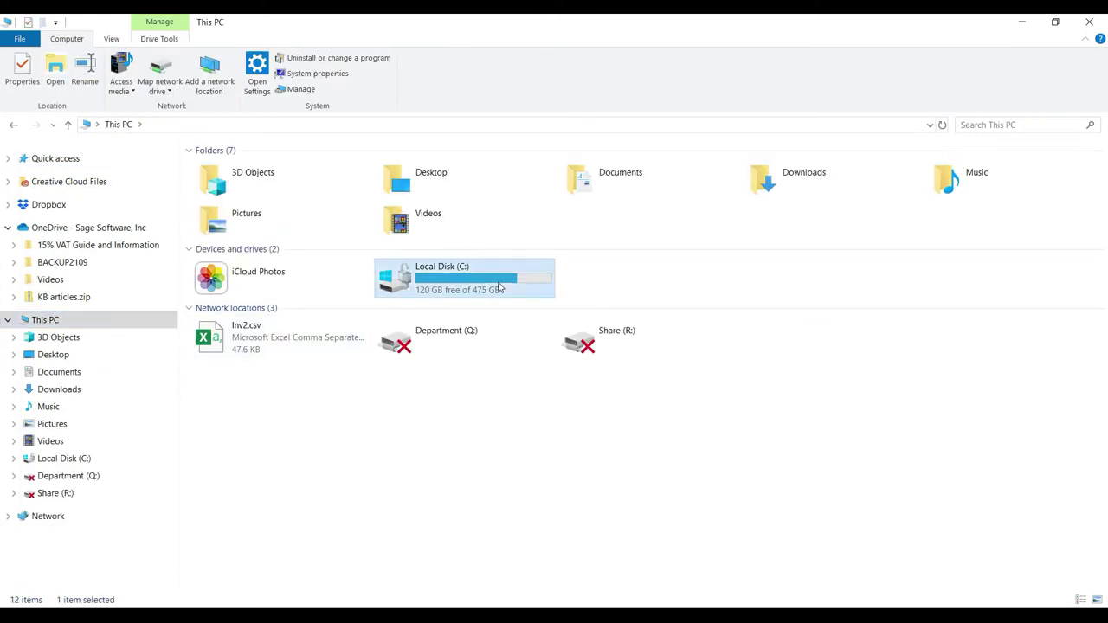
double_click(498, 288)
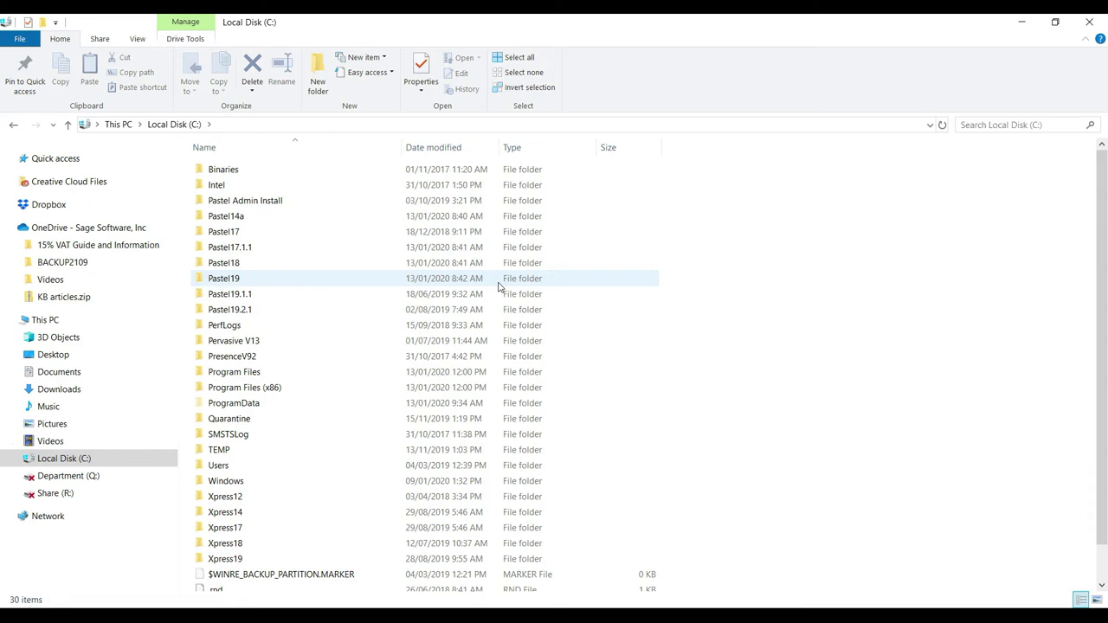
left_click(230, 278)
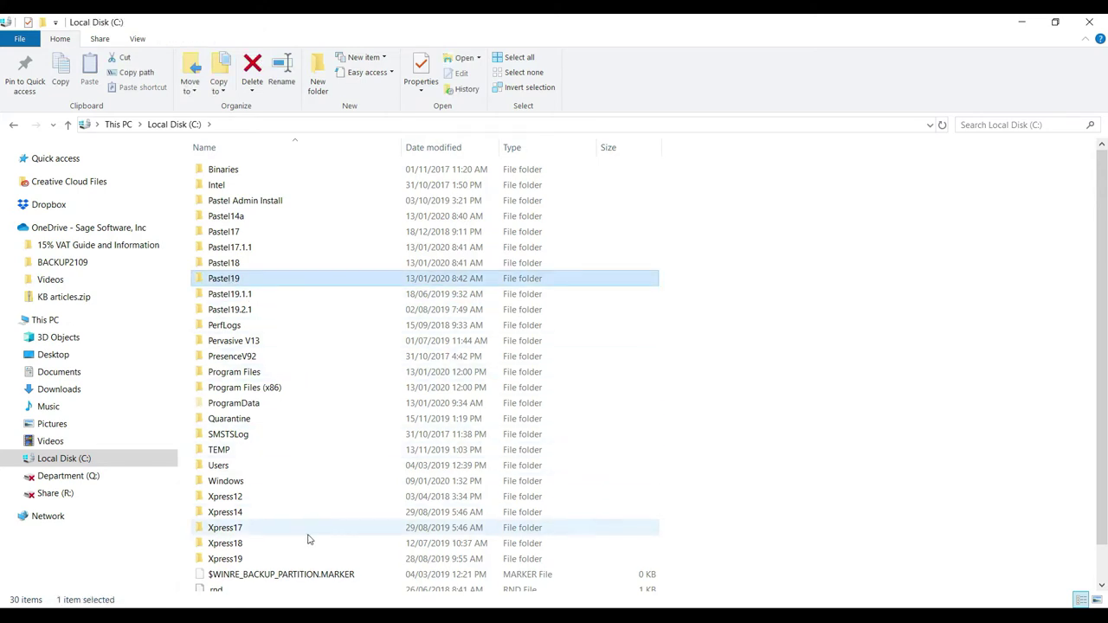
mouse_move(225, 558)
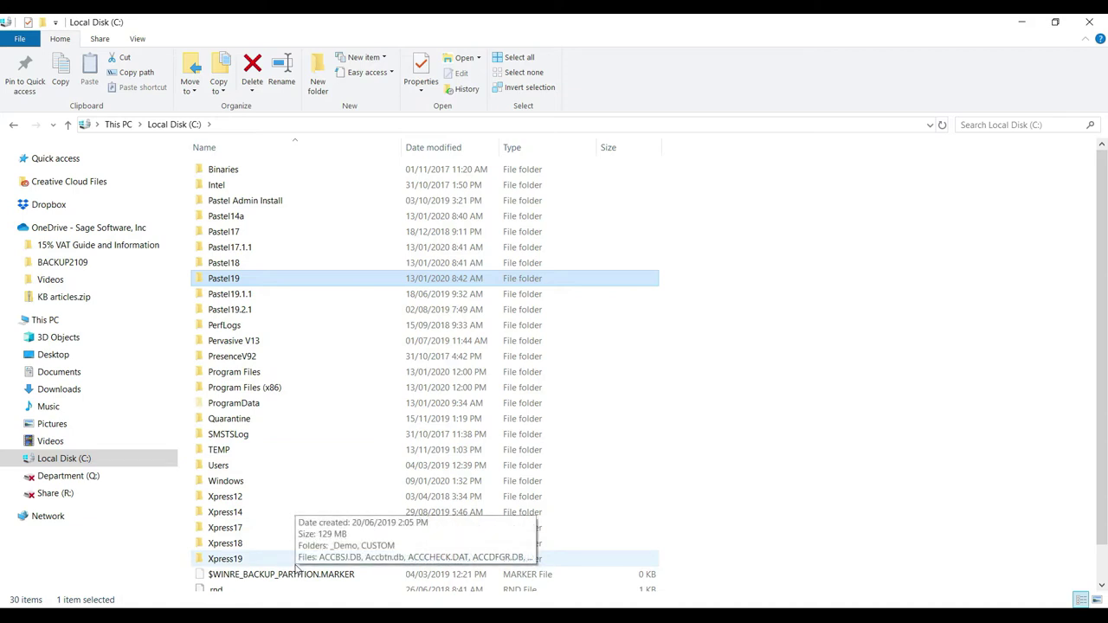
left_click(255, 563)
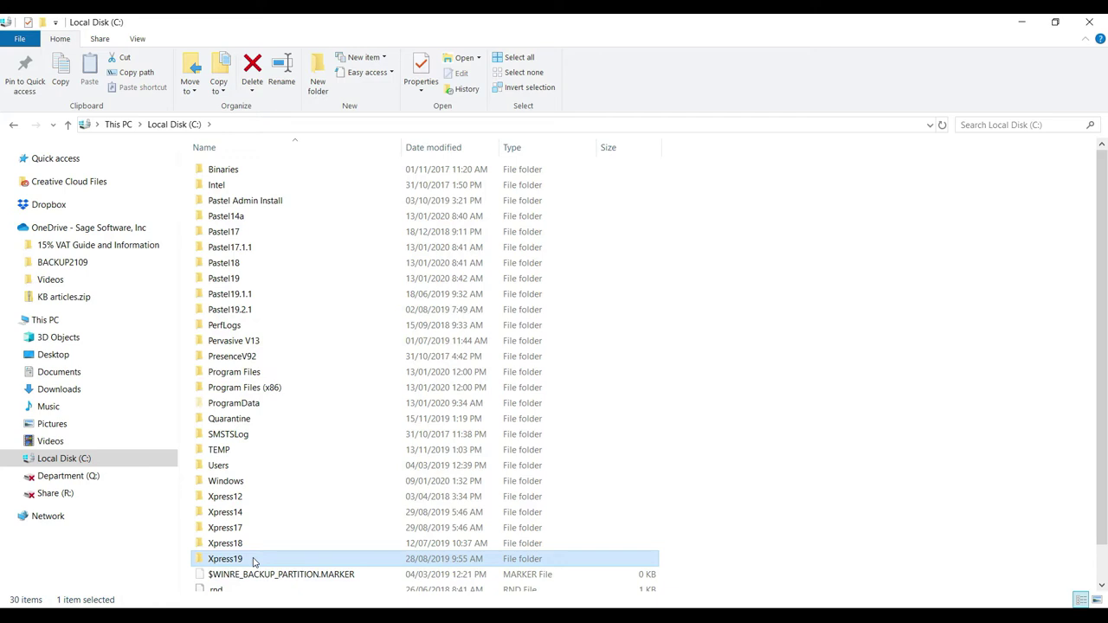
double_click(254, 562)
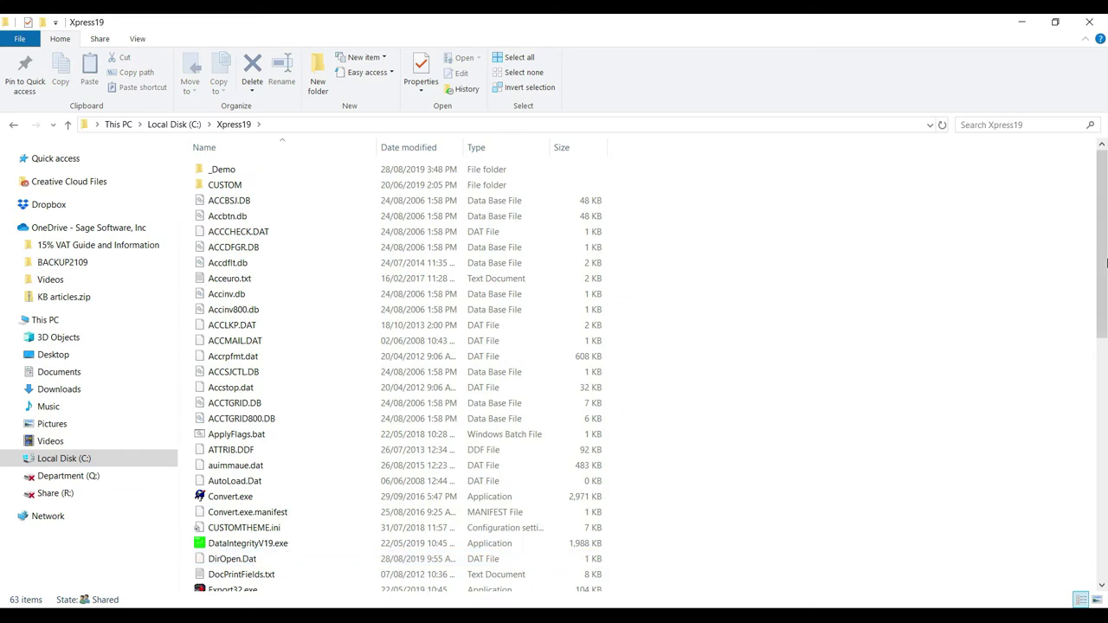
scroll(1089, 261, "down", 9)
scroll(1090, 261, "down", 3)
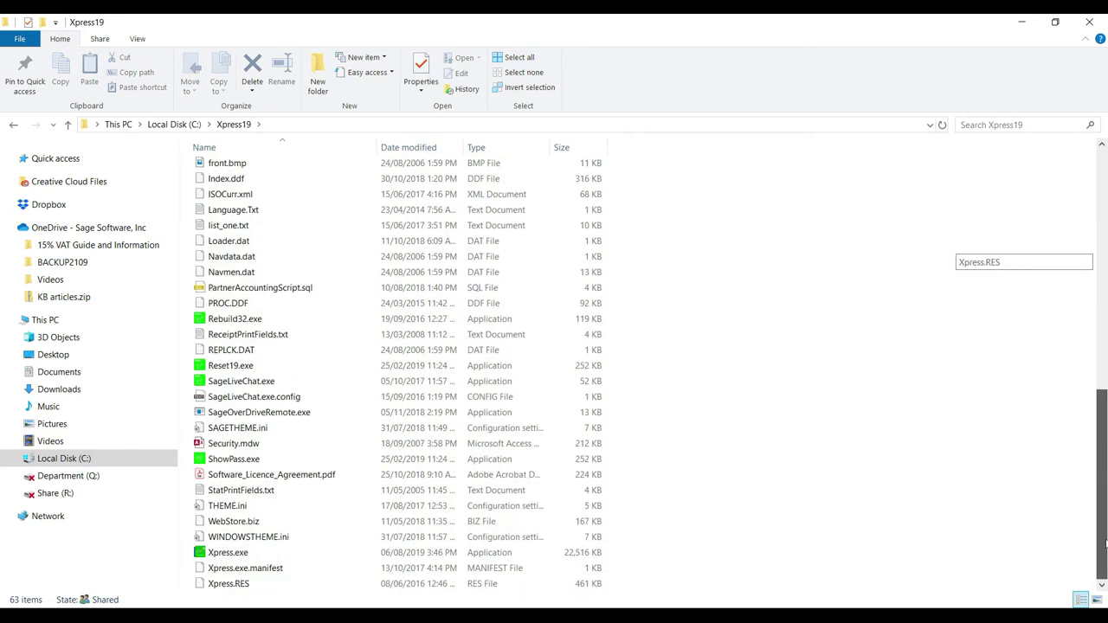
Step: Use Reset19.exe to clear the Xpress registry, registration and companies, then close it and File Explorer
double_click(256, 371)
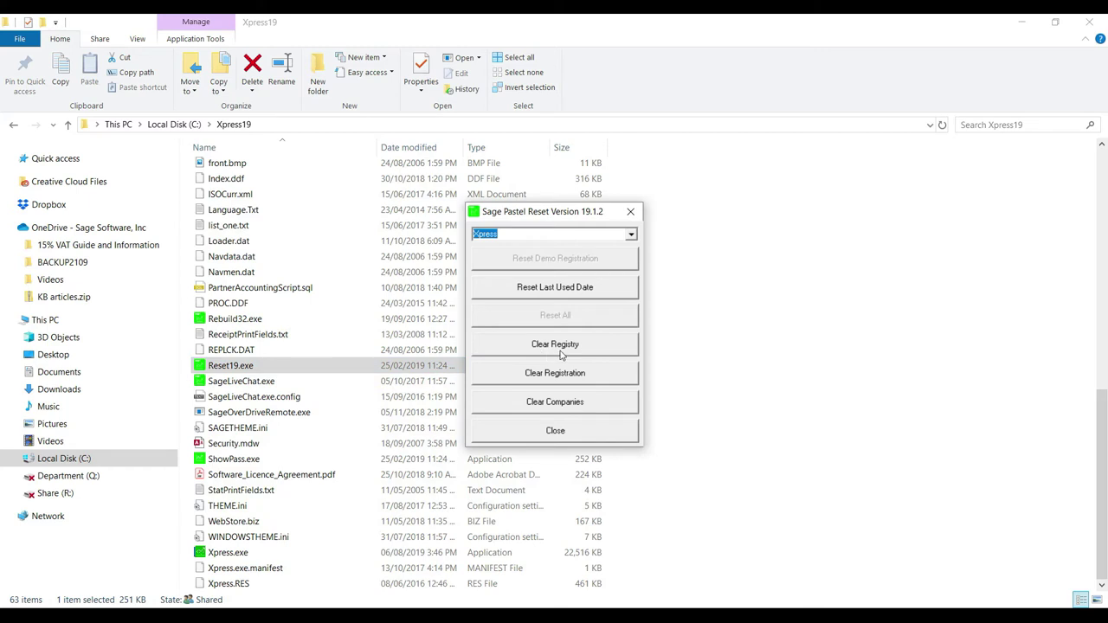
left_click(561, 345)
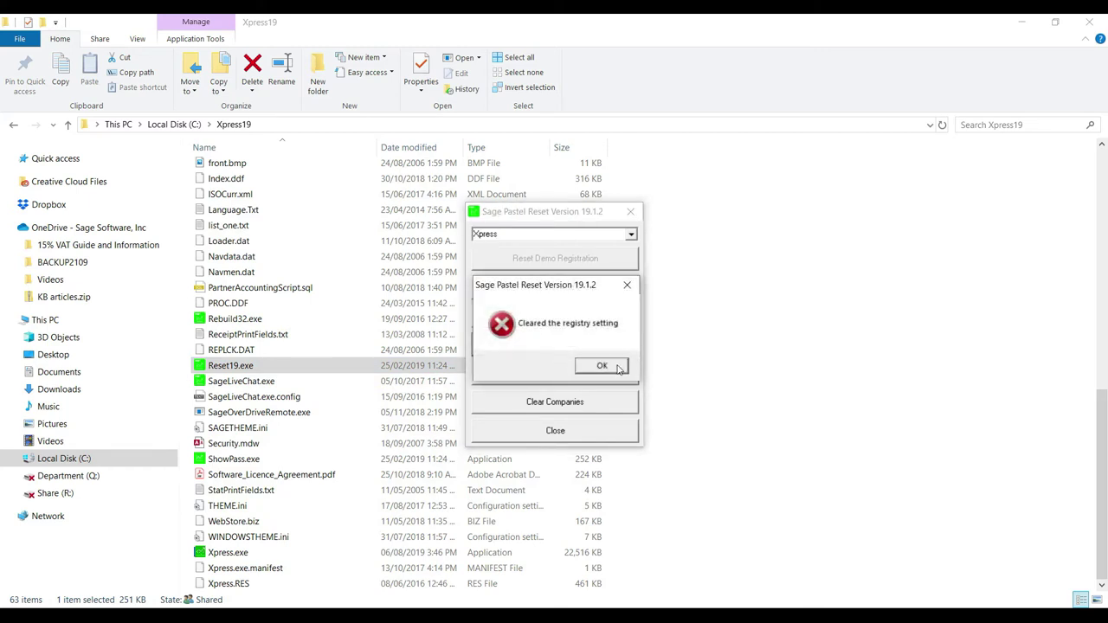
left_click(616, 367)
left_click(573, 372)
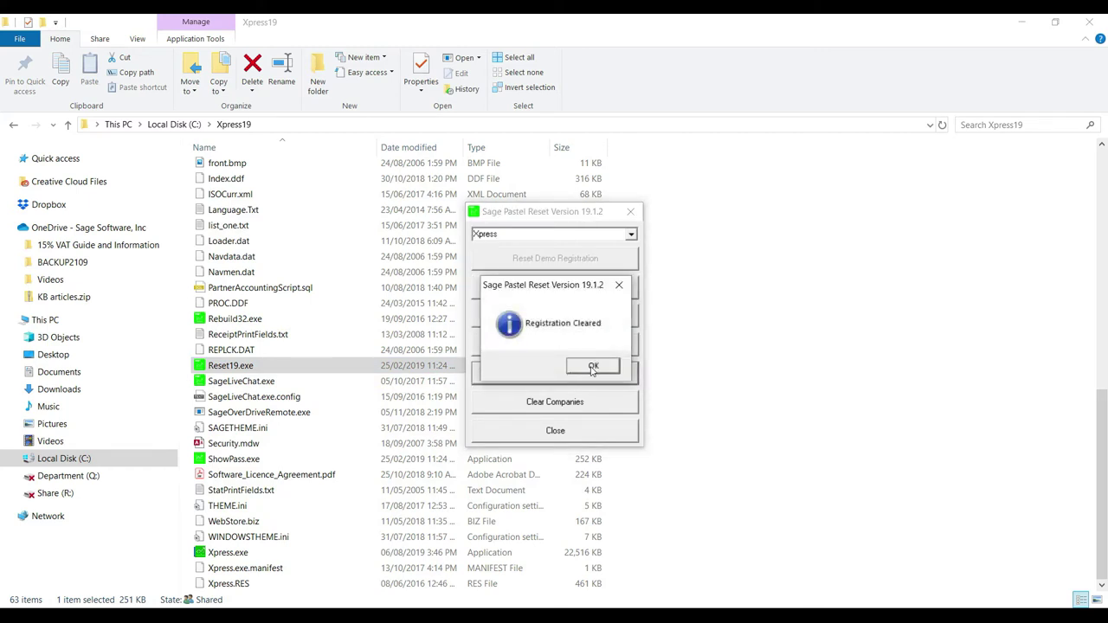
left_click(594, 369)
left_click(571, 405)
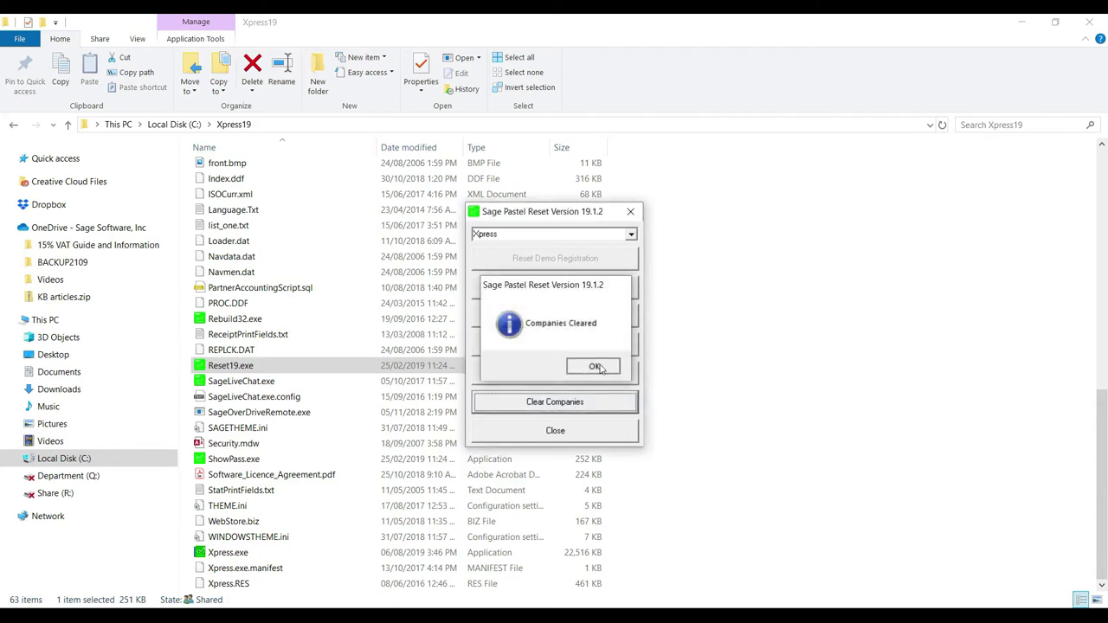
left_click(599, 367)
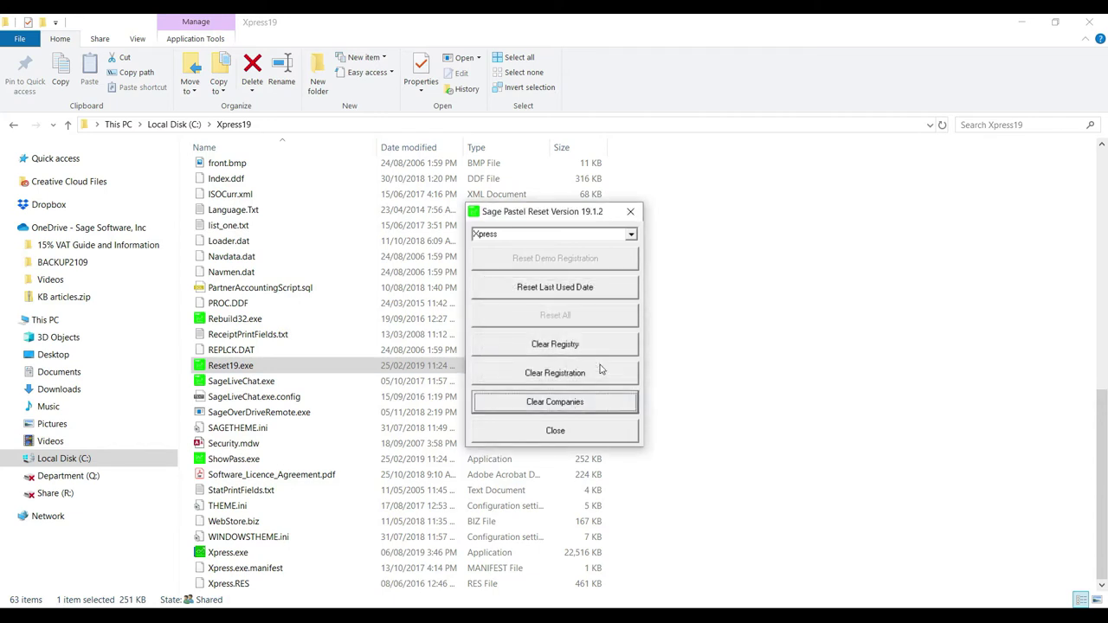
left_click(630, 211)
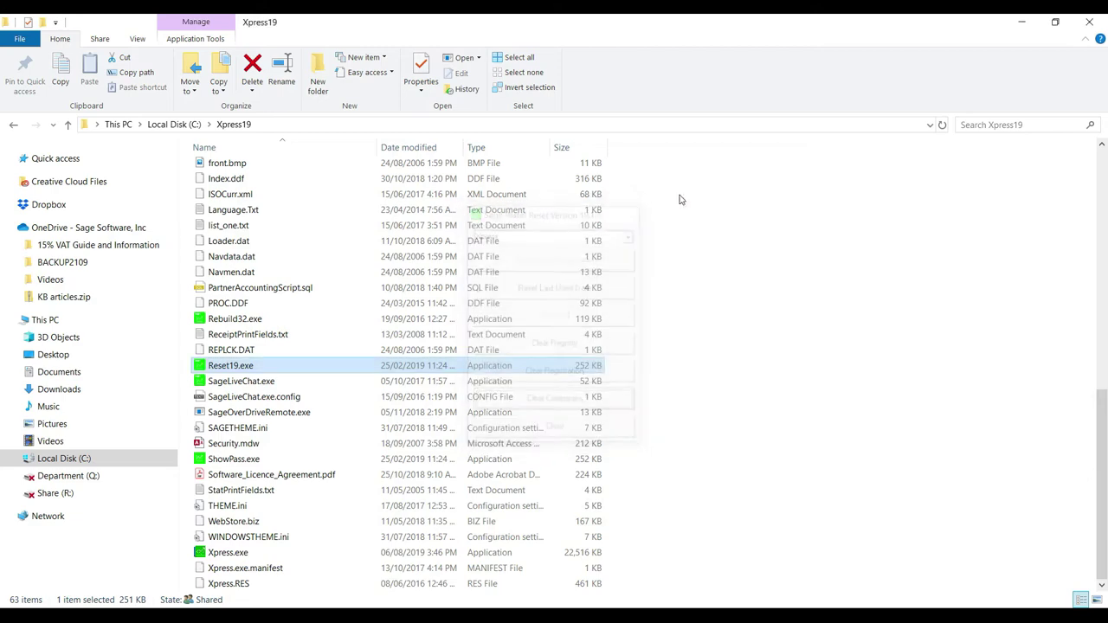
left_click(1093, 23)
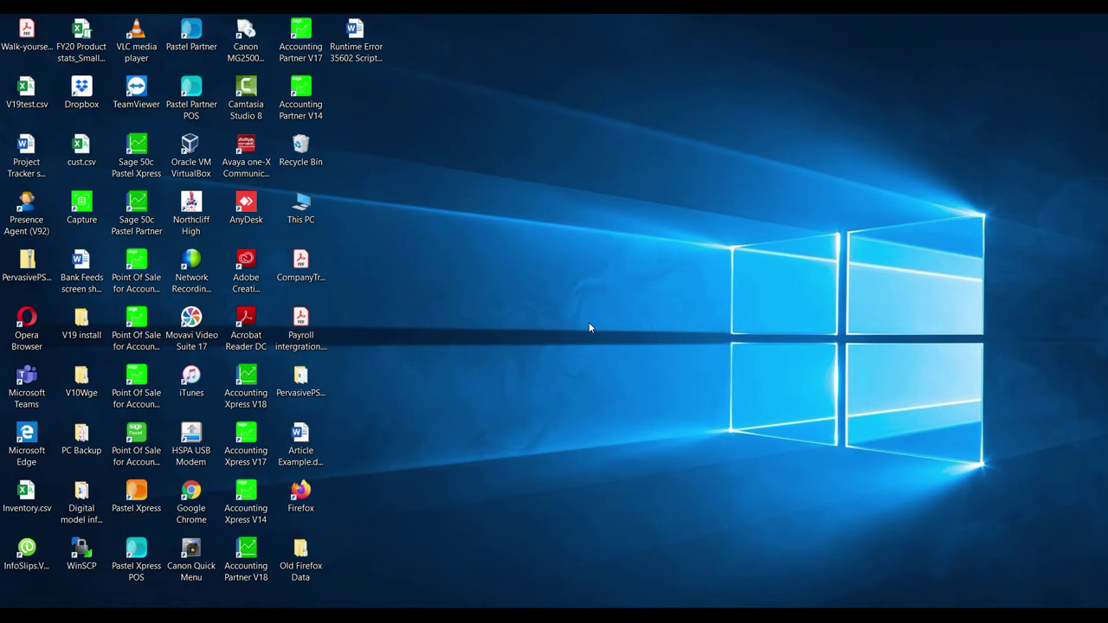
Step: Launch Registry Editor by running regedit from the Run box
key("super+r")
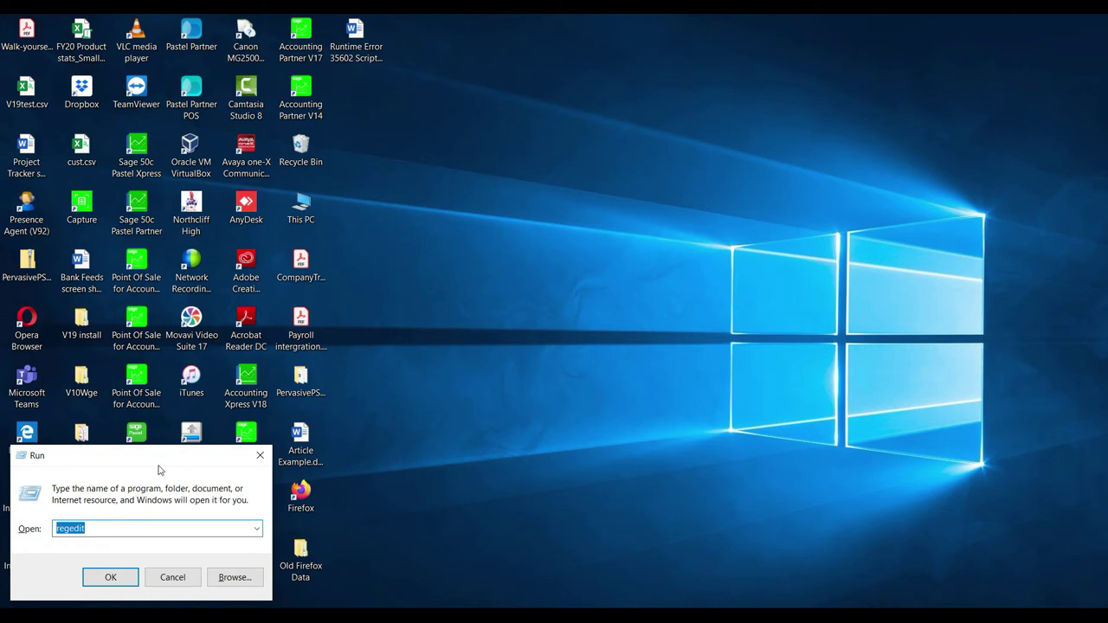
left_click(101, 532)
left_click(107, 581)
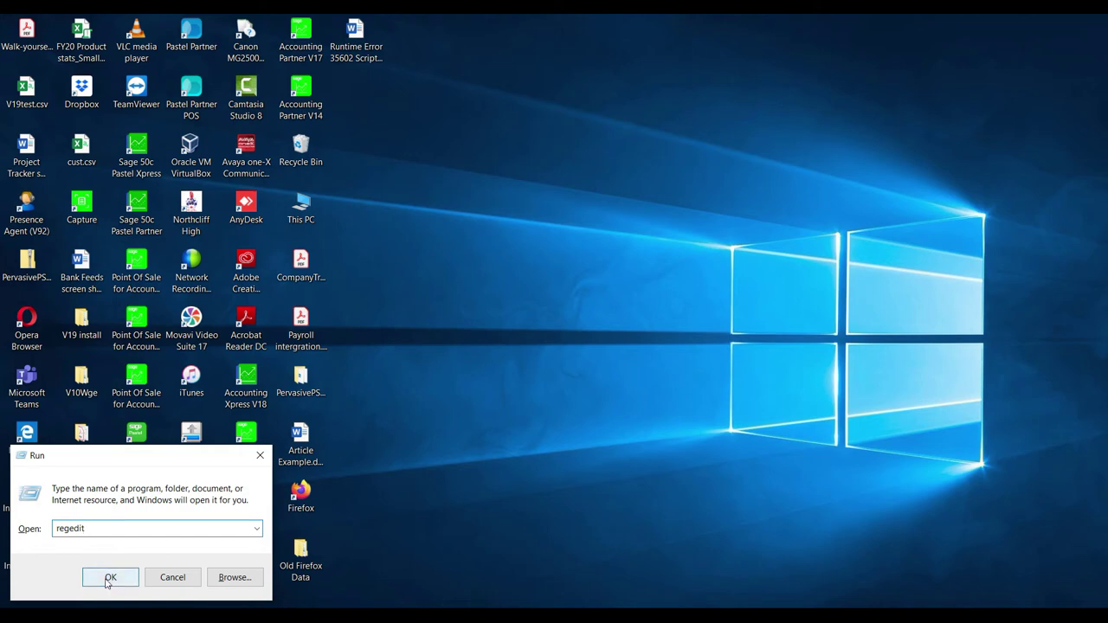
left_click(107, 581)
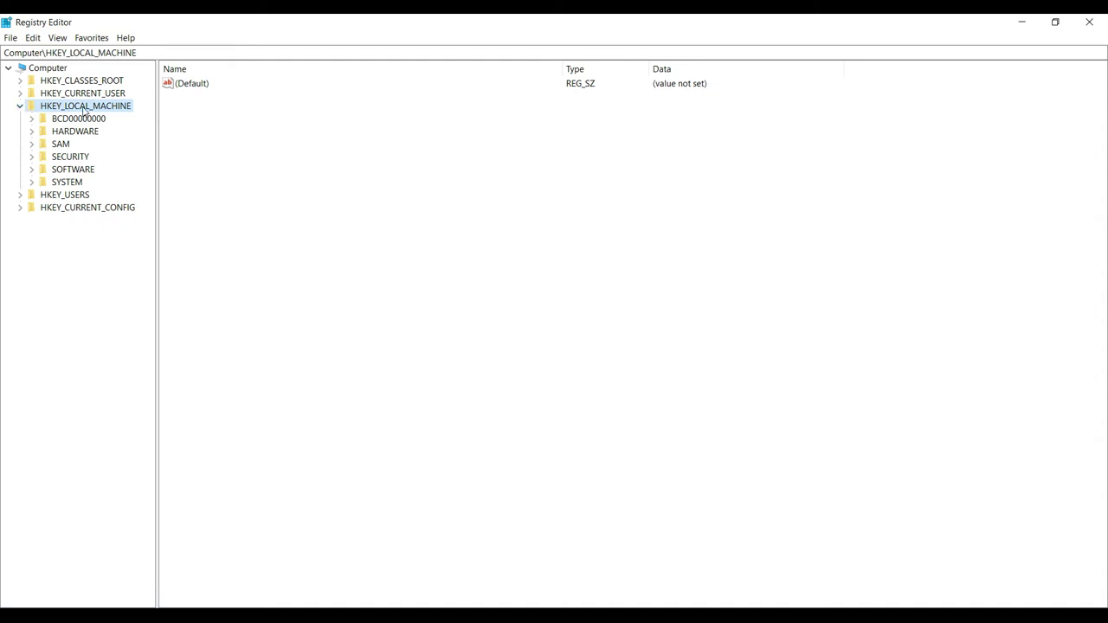
Step: Navigate to HKLM\SOFTWARE\WOW6432Node\Softline\Pastel Partner V19 and select its Incorrect Computer Key subkey
left_click(33, 171)
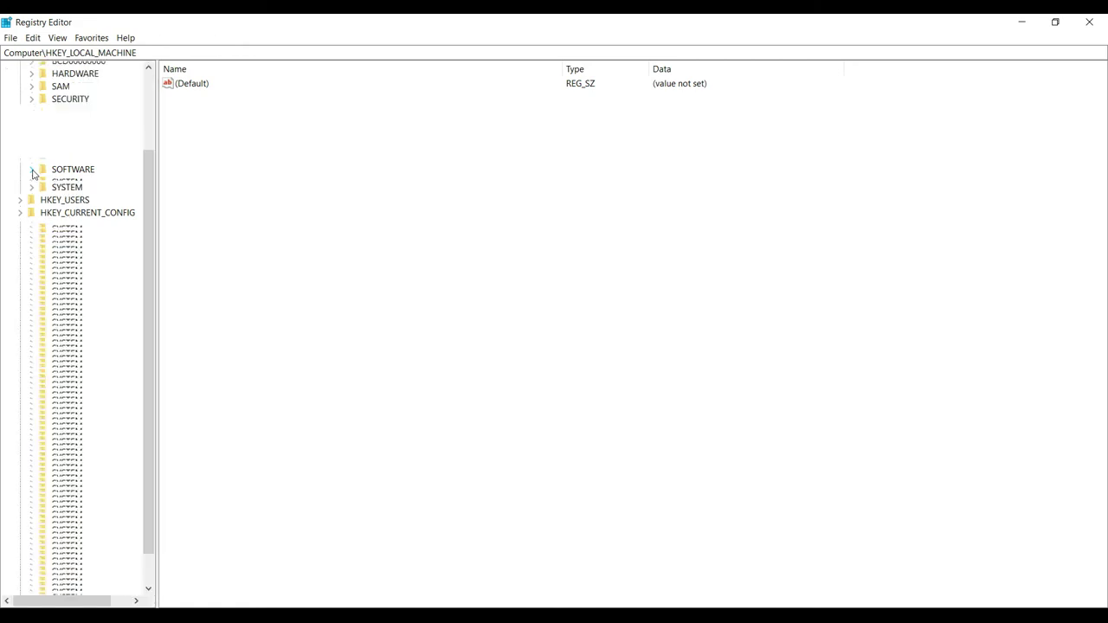
scroll(149, 310, "down", 1)
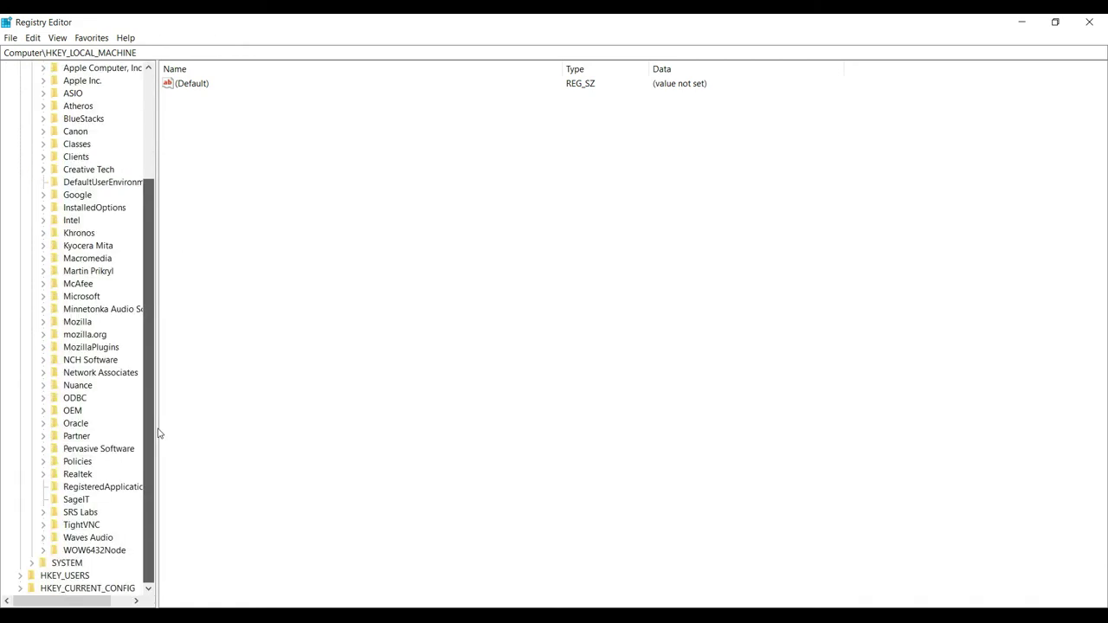
left_click(43, 550)
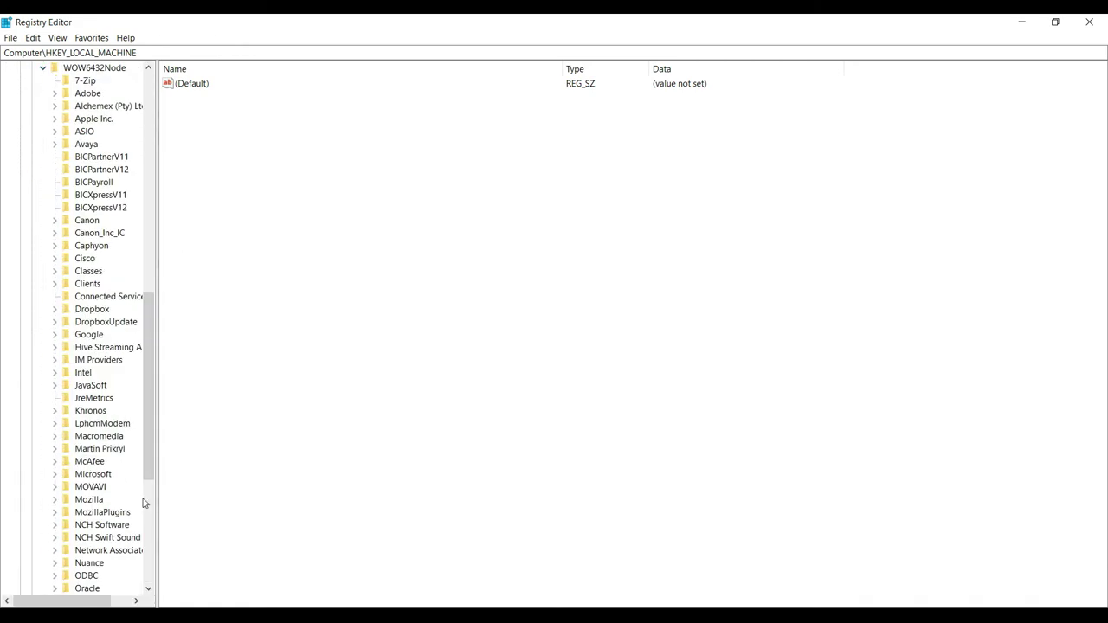
left_click_drag(151, 457, 145, 578)
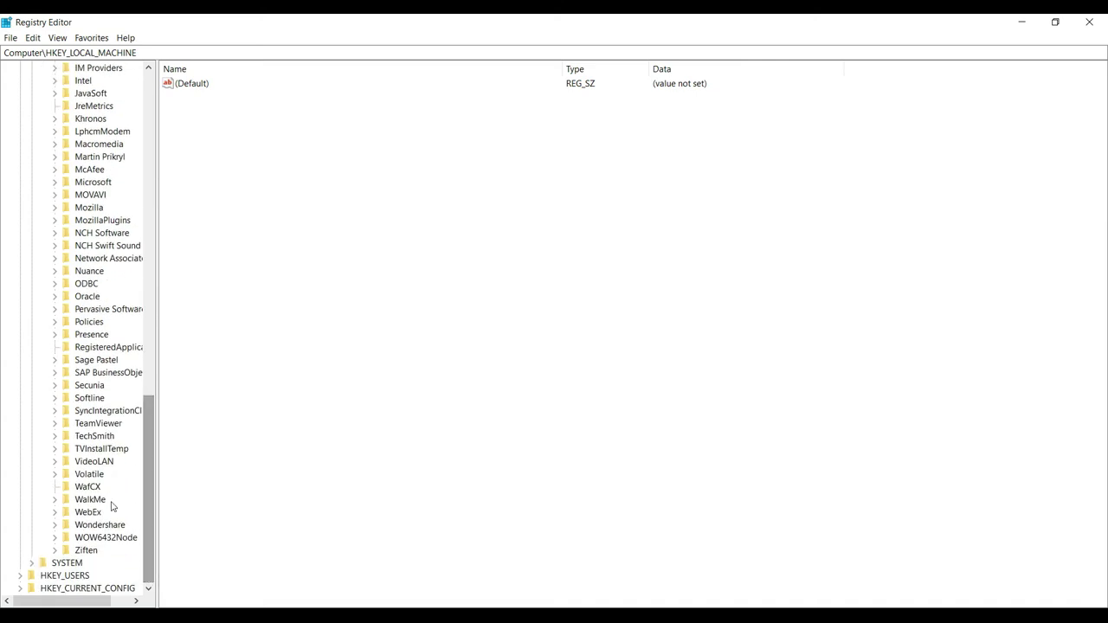
left_click(55, 398)
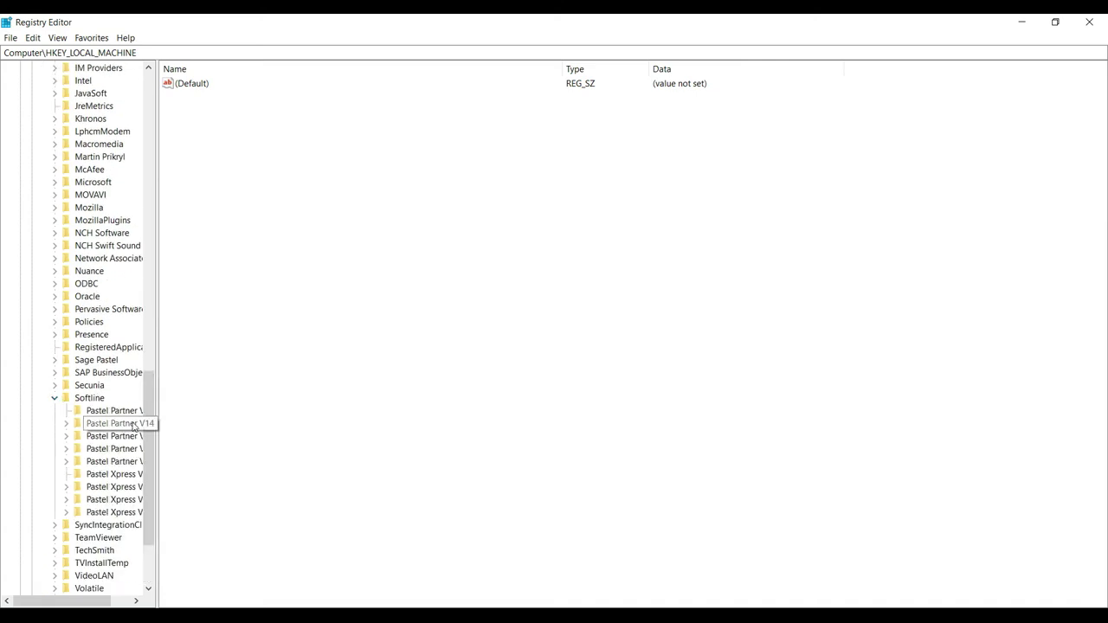
left_click_drag(86, 604, 105, 603)
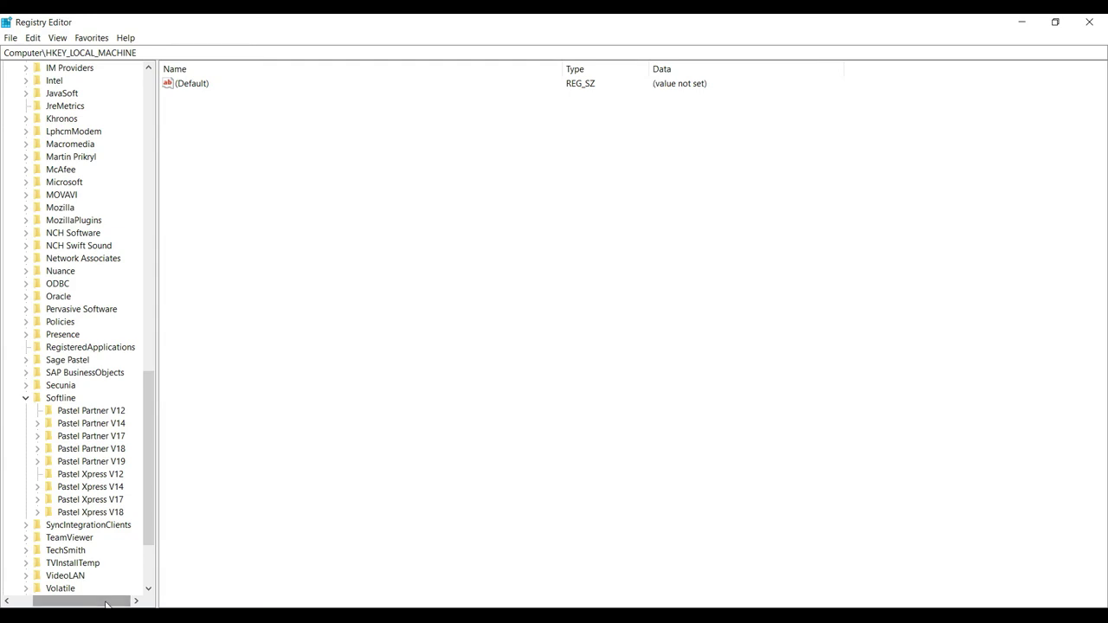
left_click(96, 463)
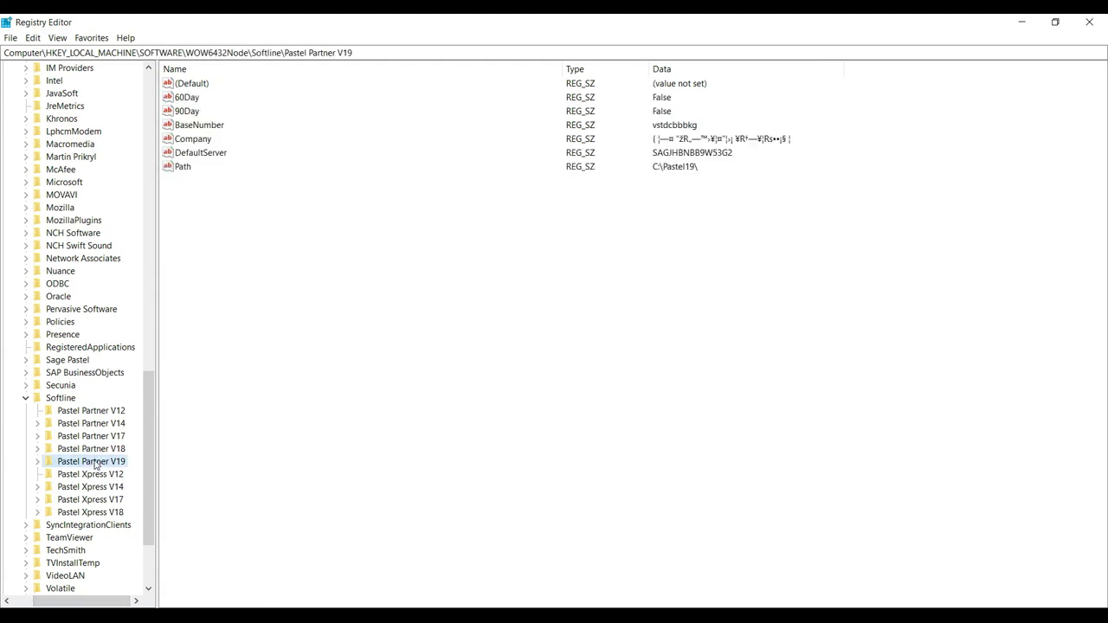
left_click(37, 463)
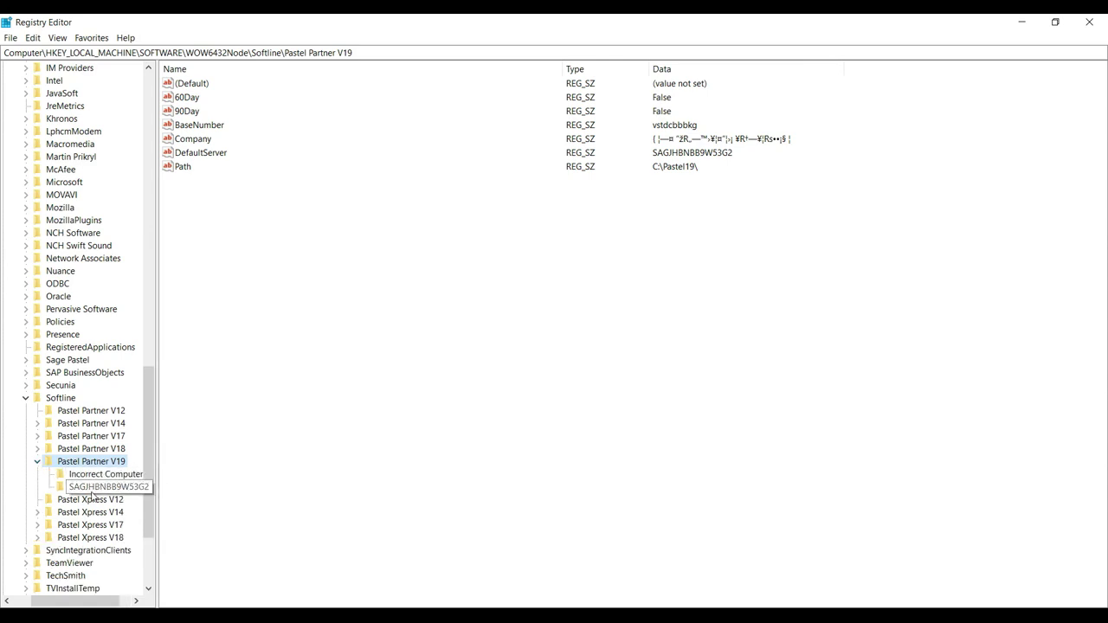
left_click(93, 482)
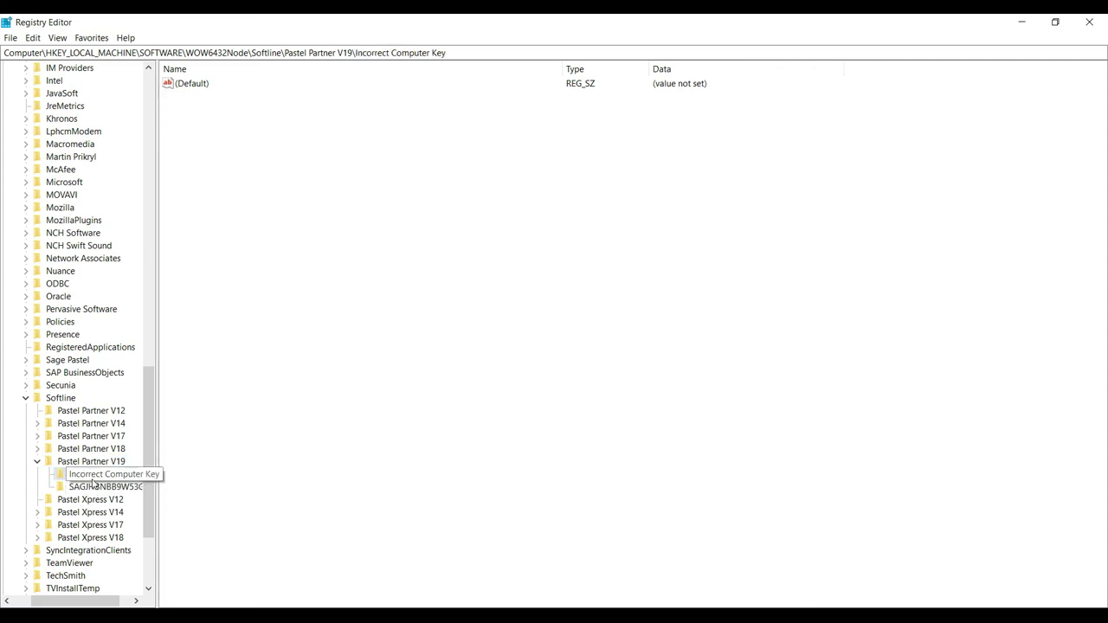
Step: Delete the Incorrect Computer Key, confirming the deletion, and close Registry Editor
right_click(93, 483)
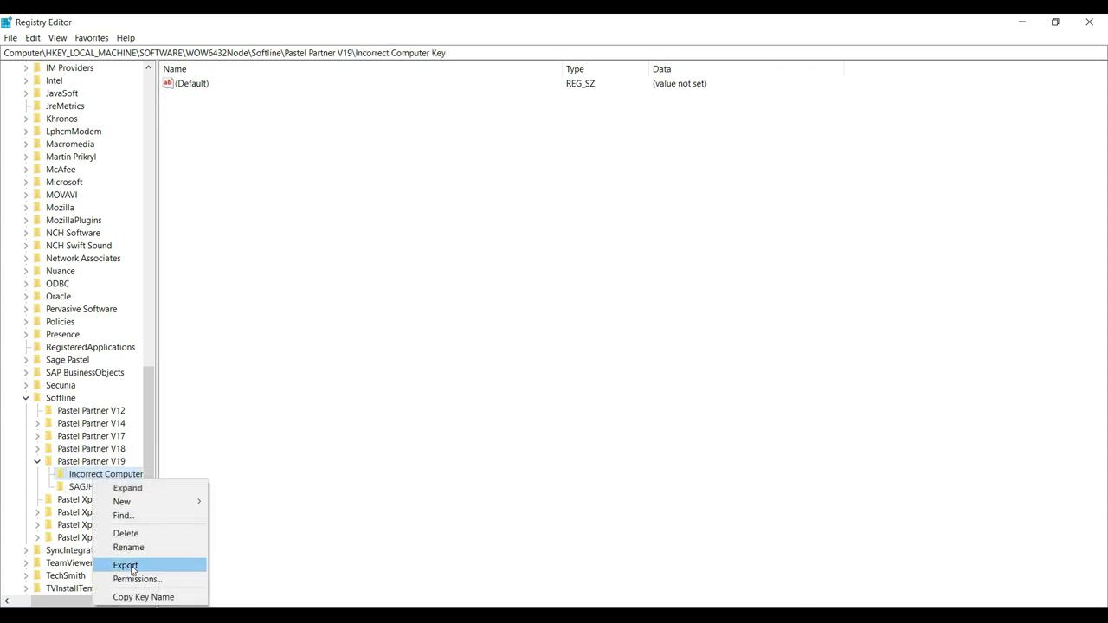
left_click(141, 534)
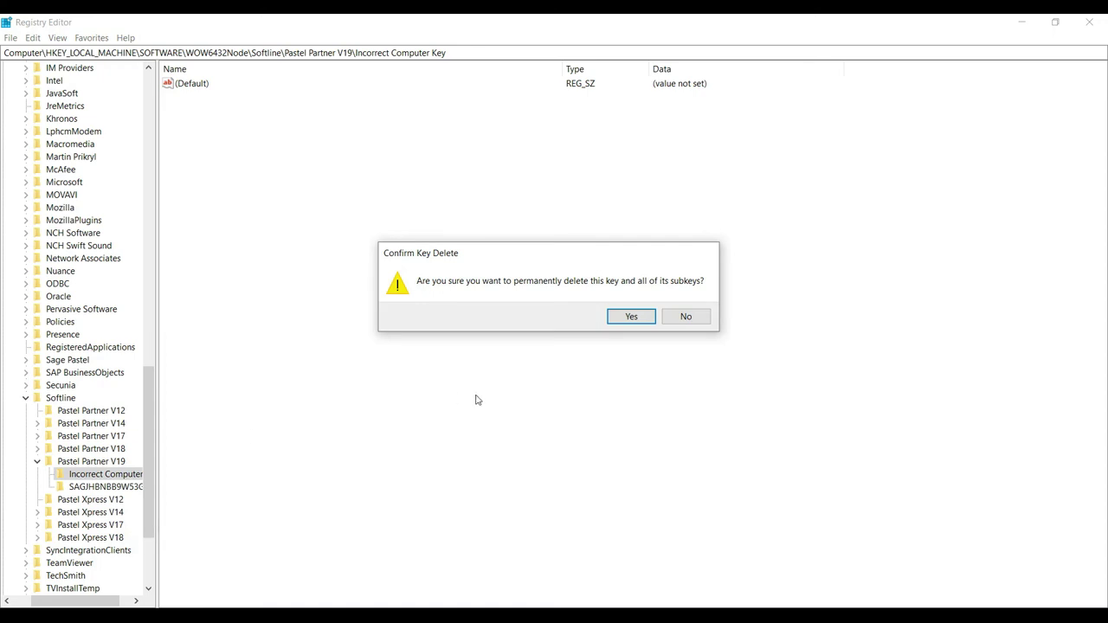
left_click(632, 317)
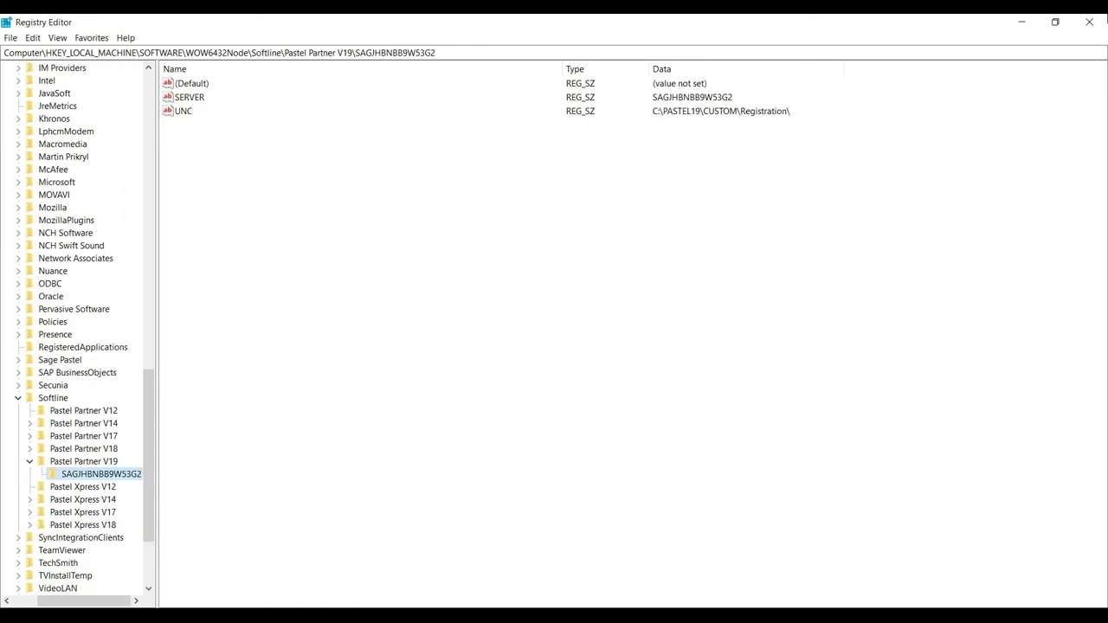
left_click(1086, 24)
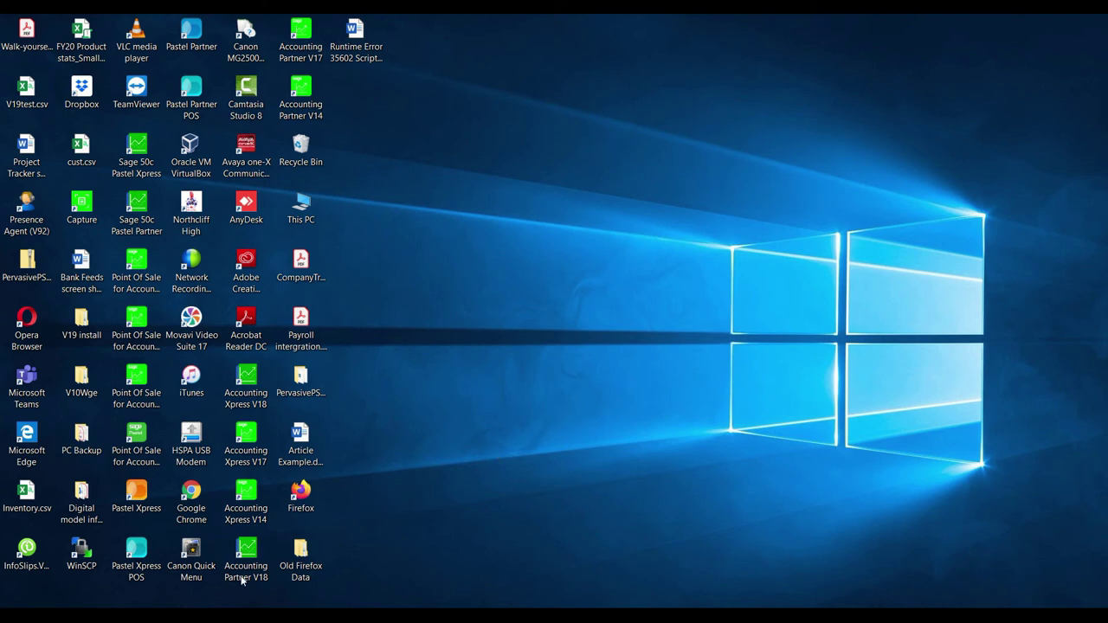
Step: Launch Components Utility from the Sage Pastel group in the Start menu's app list
left_click(17, 616)
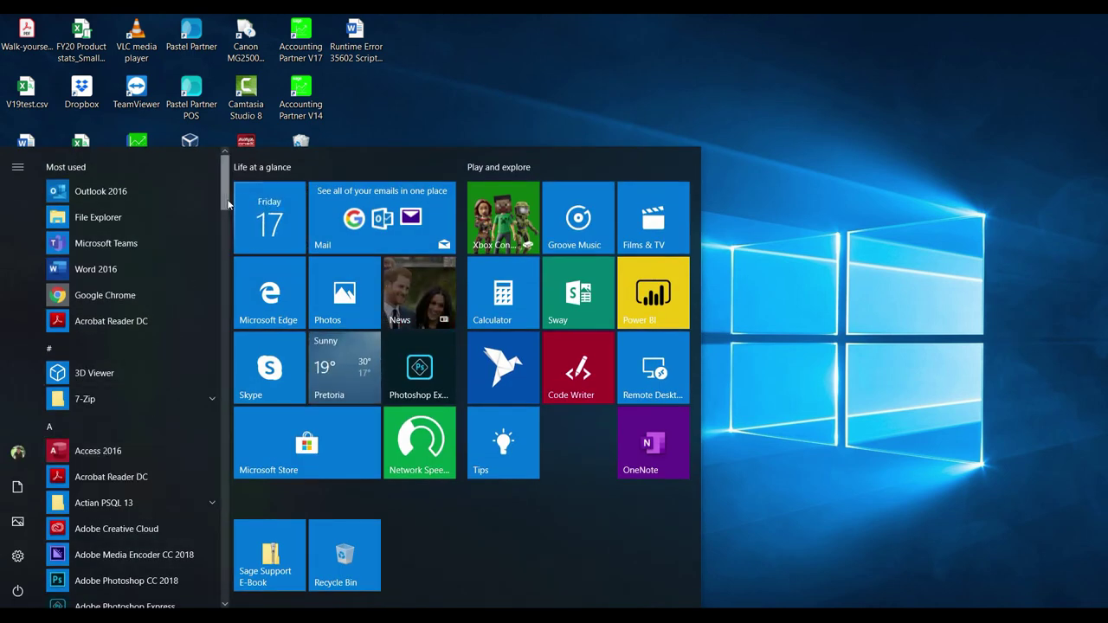
left_click_drag(226, 194, 211, 472)
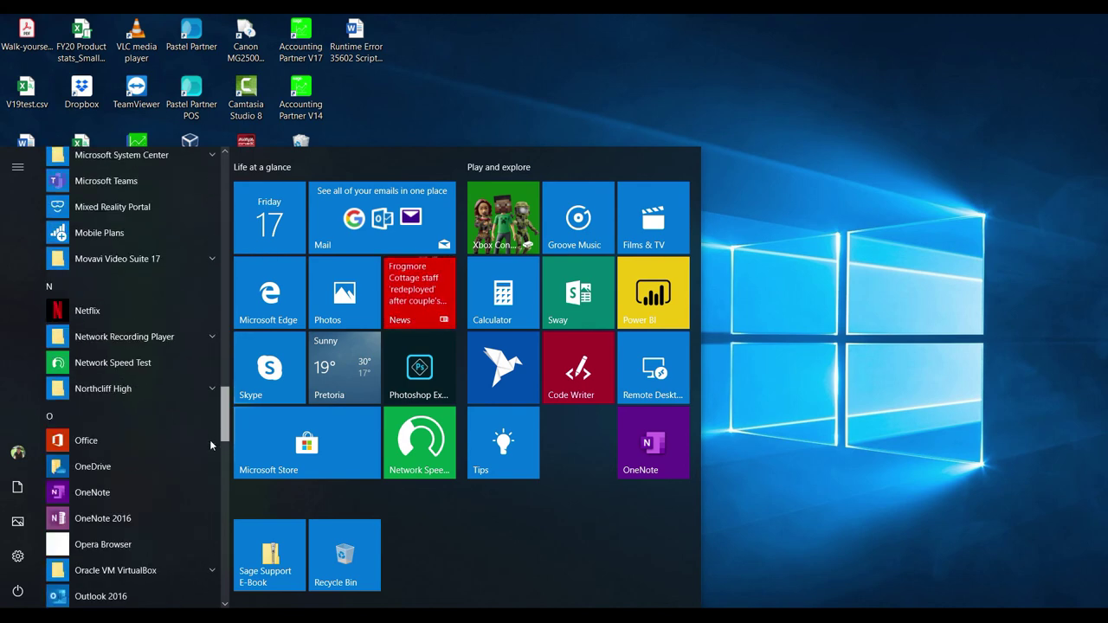
scroll(210, 472, "down", 3)
scroll(206, 493, "down", 1)
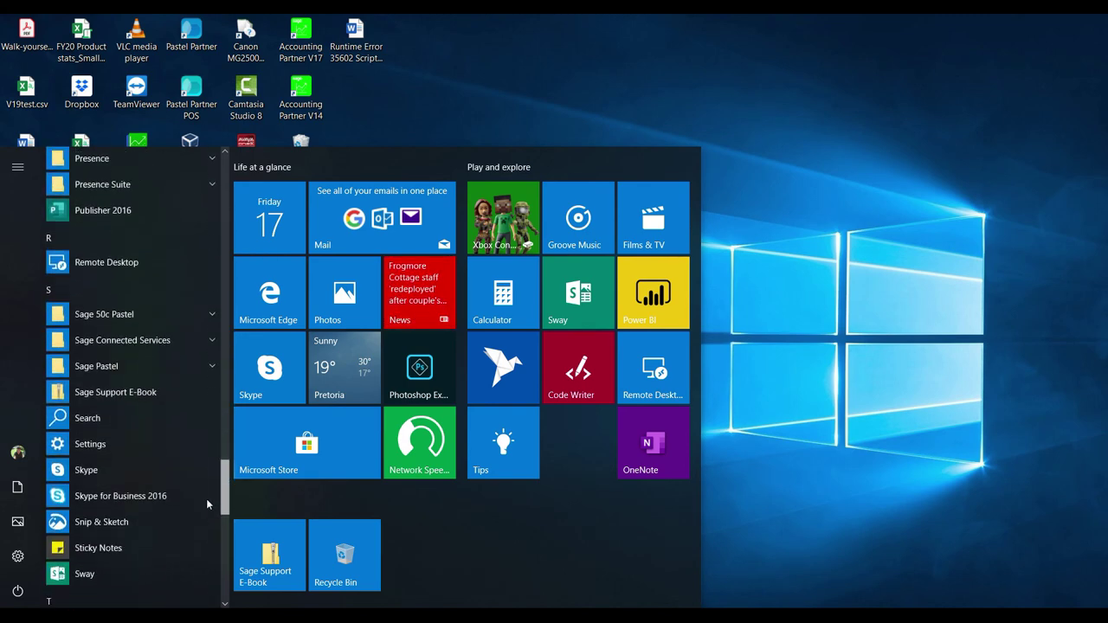
left_click(79, 365)
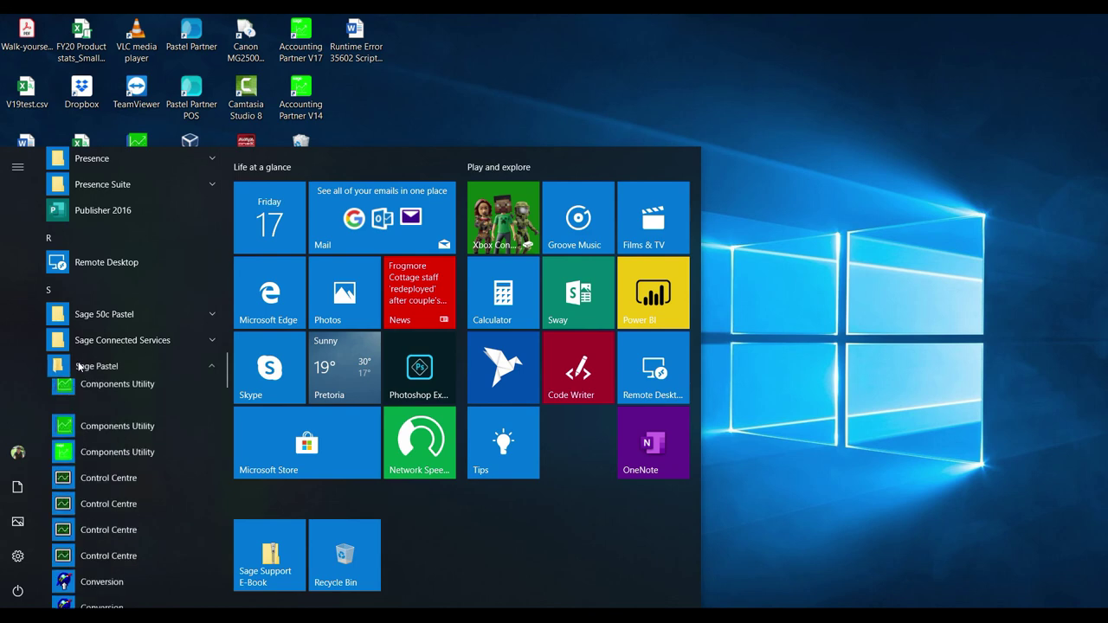
left_click(97, 418)
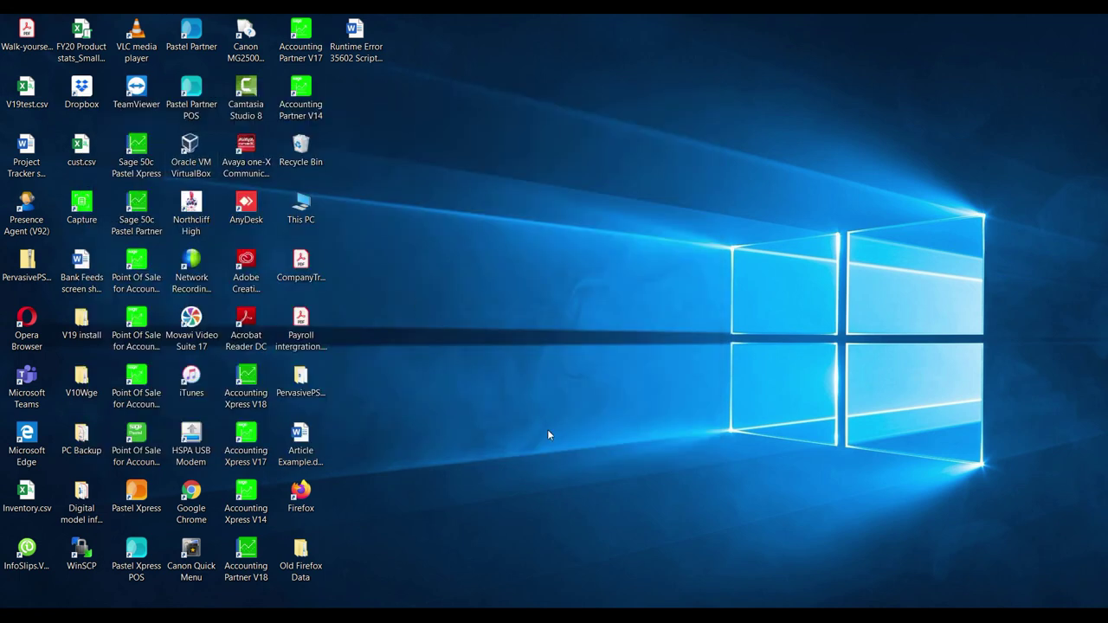
left_click(132, 222)
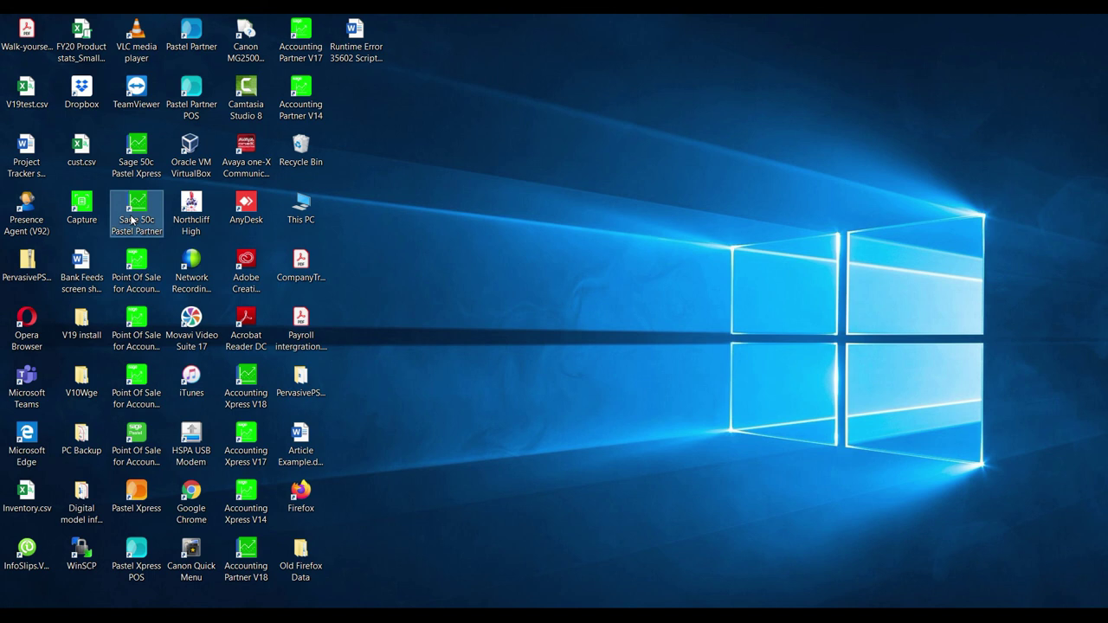
left_click(534, 530)
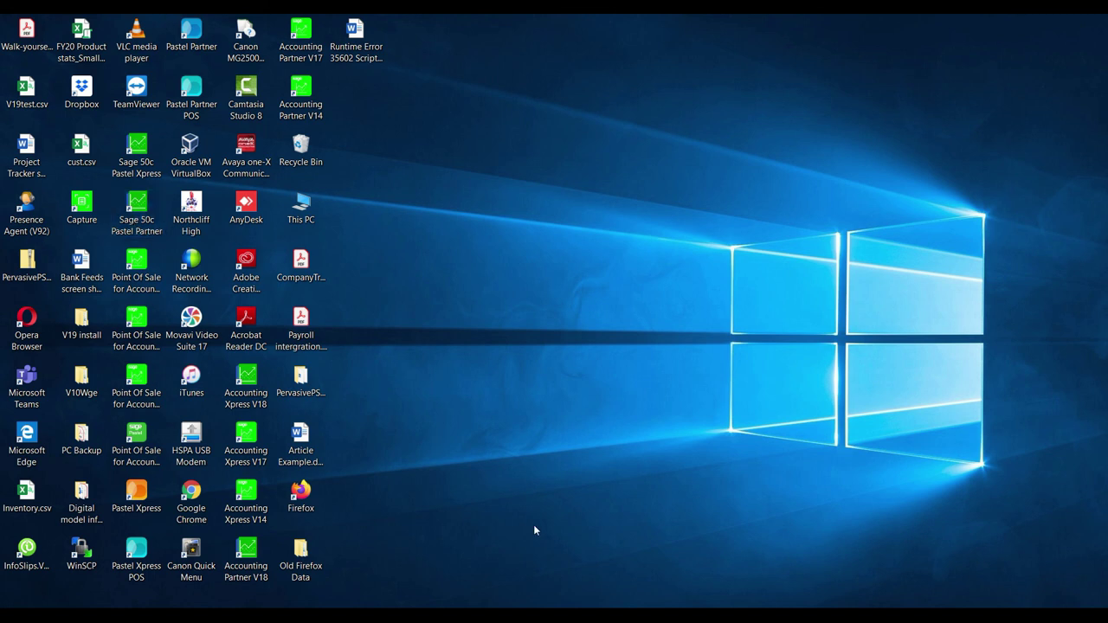